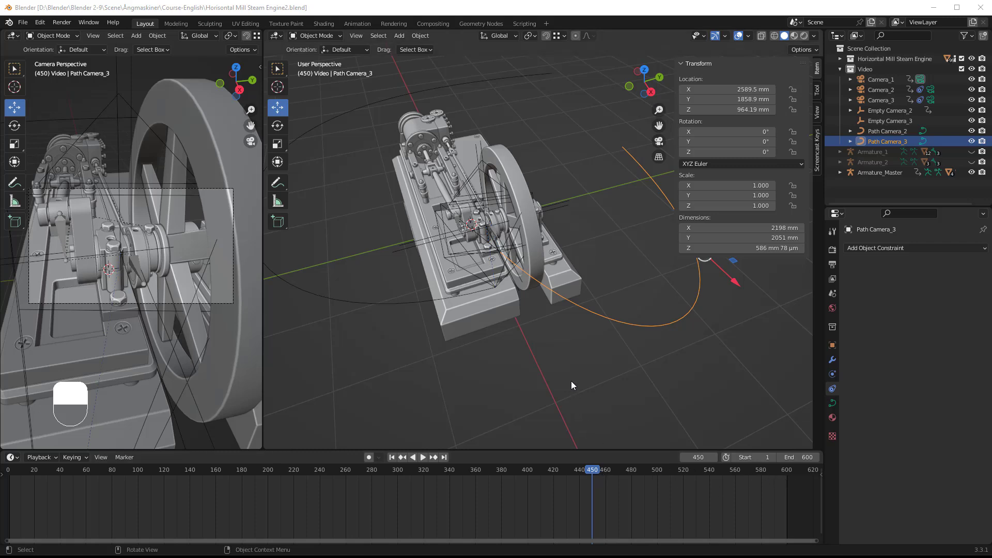
# Copy Camera_1's keyframes at frames 30 and 150 and paste them starting at frame 450.
pyautogui.scroll(-5, 572, 380)
pyautogui.moveTo(398, 268)
pyautogui.mouseDown(button='middle')
pyautogui.moveTo(427, 313)
pyautogui.moveTo(406, 268)
pyautogui.mouseUp(button='middle')
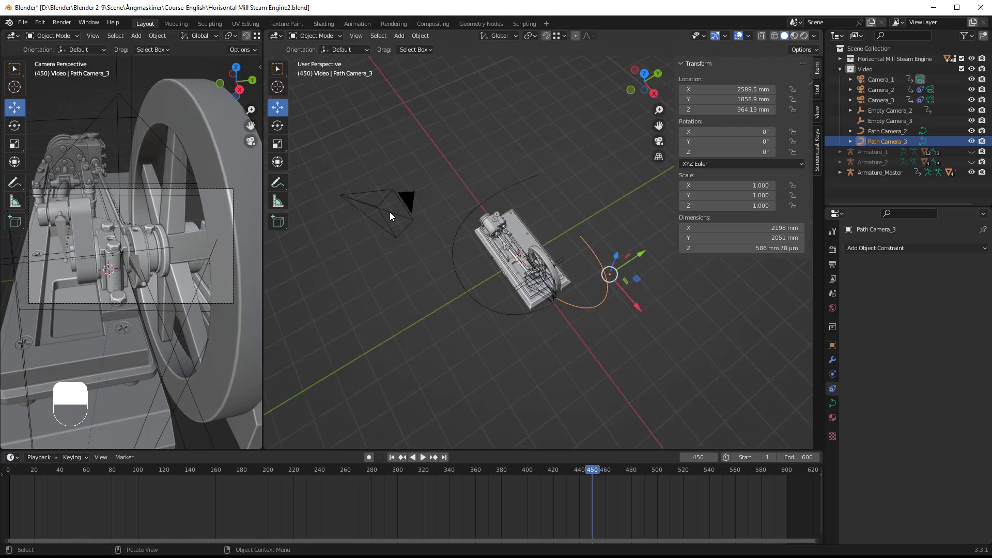
pyautogui.click(390, 211)
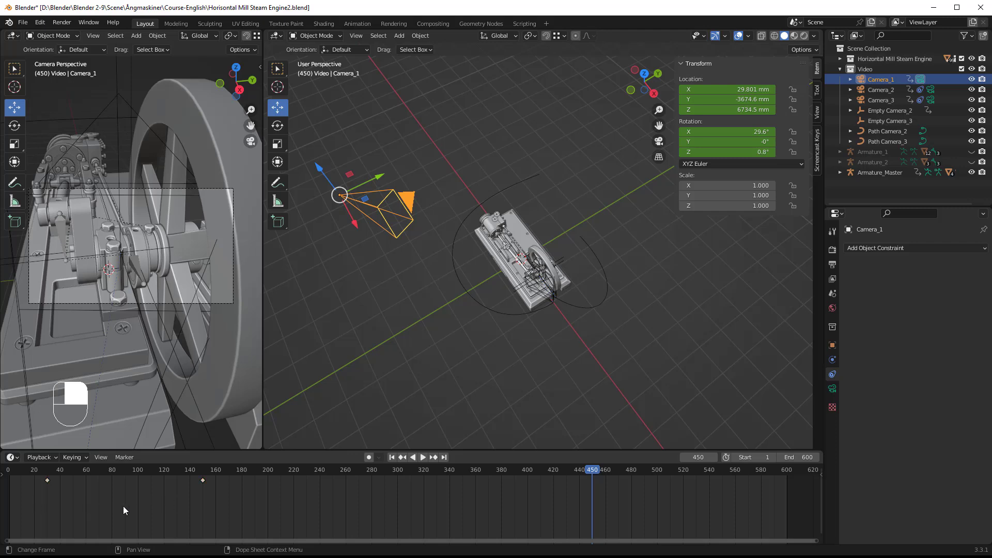
pyautogui.moveTo(29, 511); pyautogui.dragTo(41, 511)
pyautogui.moveTo(119, 511); pyautogui.dragTo(221, 471)
pyautogui.rightClick(202, 482)
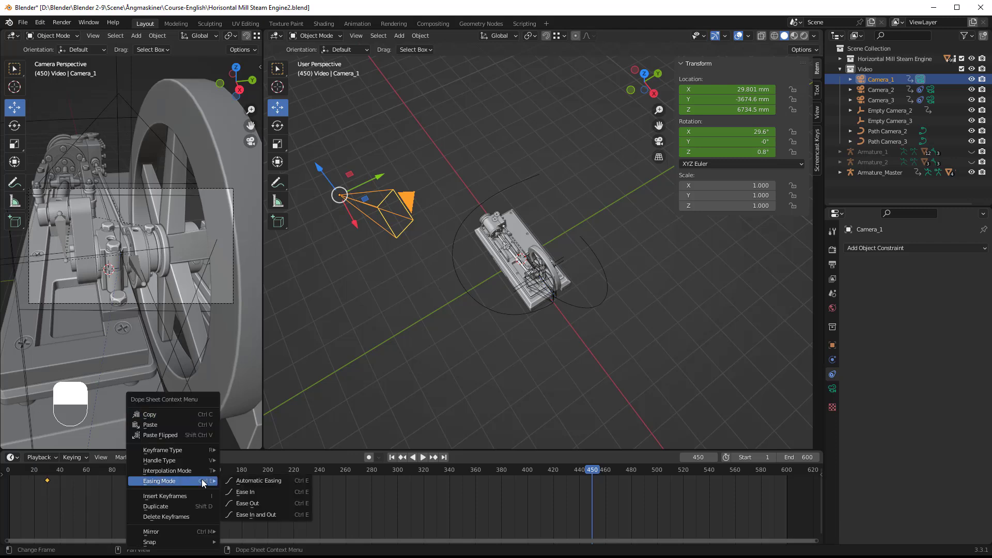
pyautogui.click(149, 416)
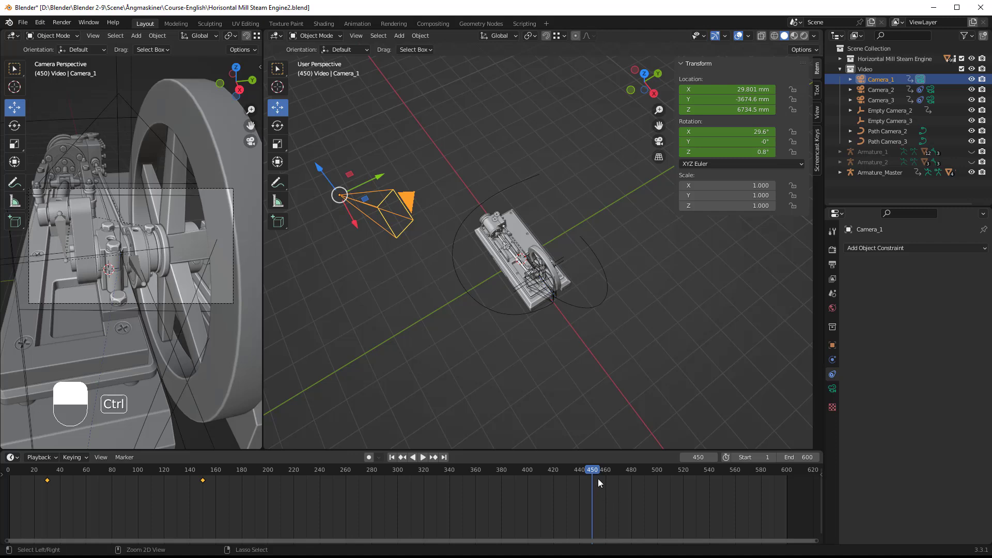
pyautogui.hotkey('ctrl', 'v')
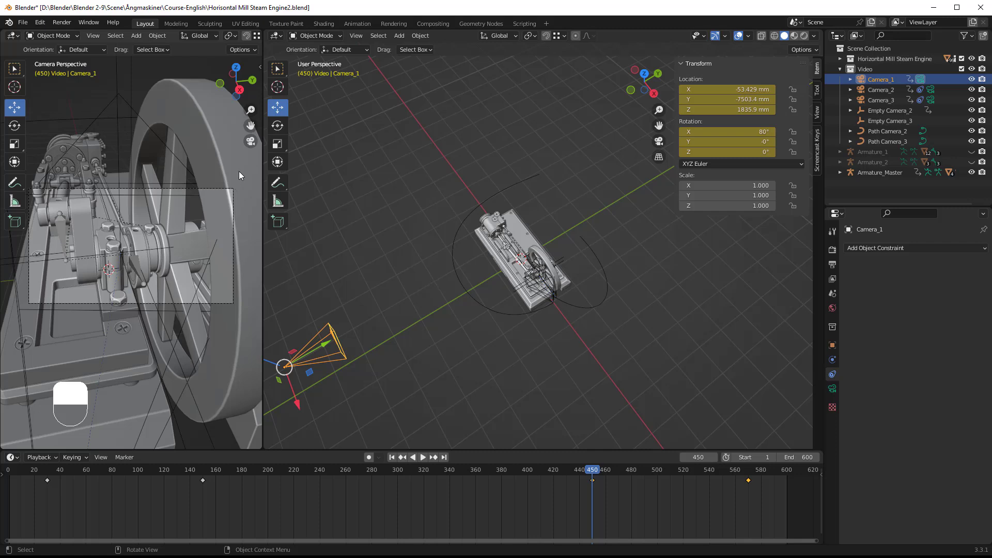
# Set Camera_1 as the local camera of the camera viewport in place of Camera_3.
pyautogui.press('n')
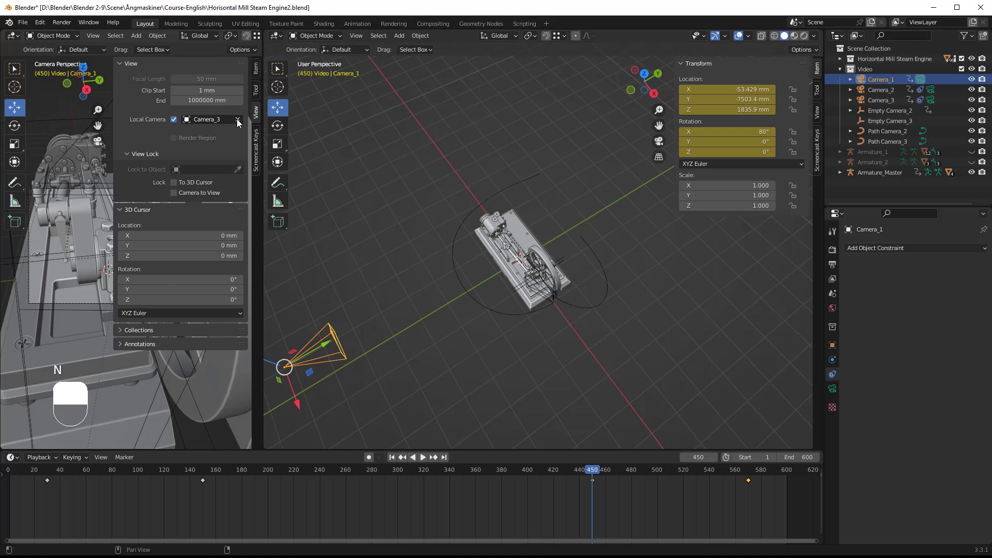
pyautogui.click(238, 120)
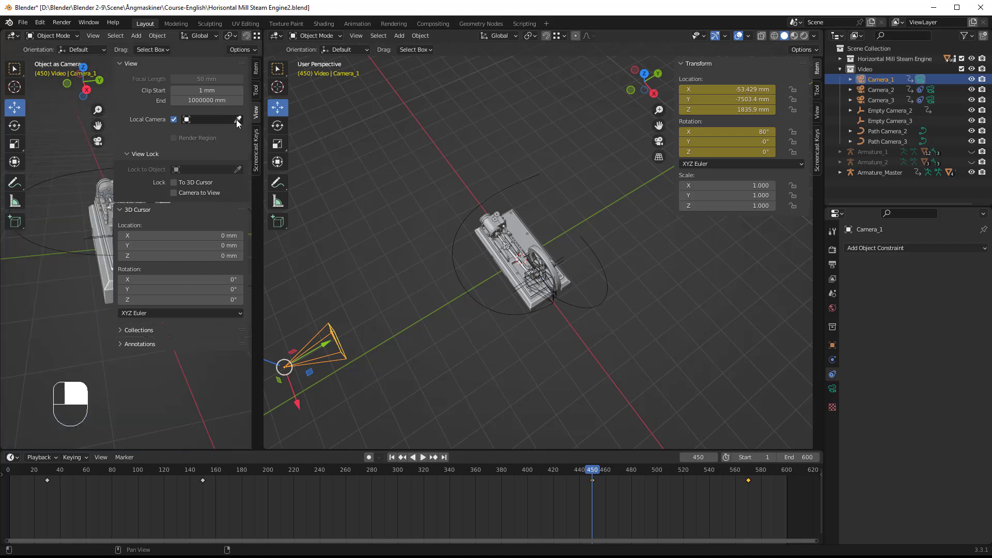
pyautogui.click(237, 119)
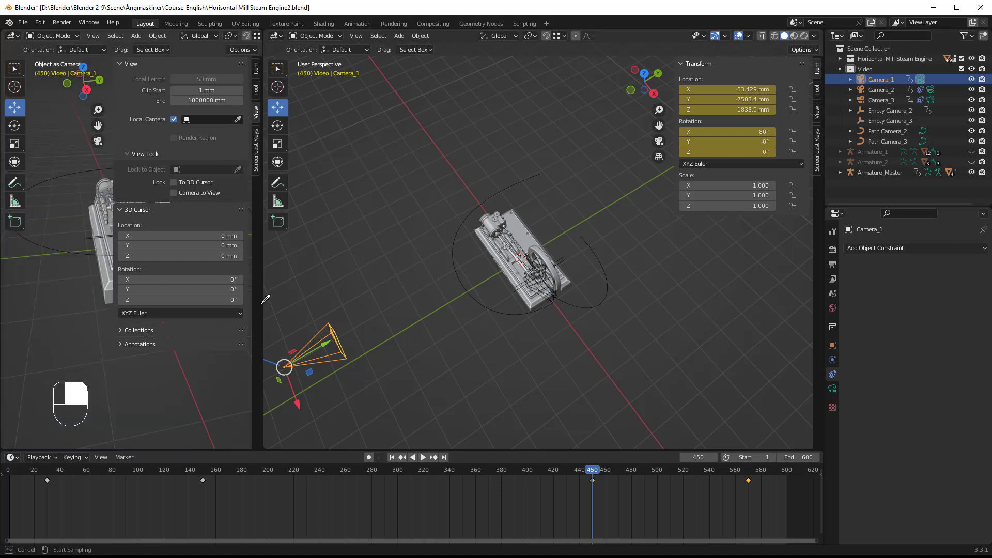
pyautogui.click(325, 326)
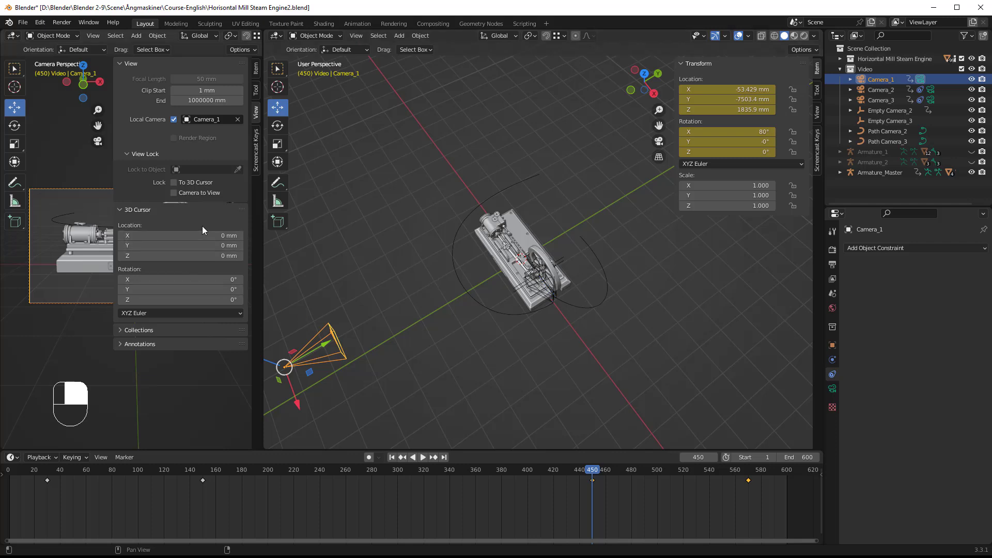
pyautogui.press('n')
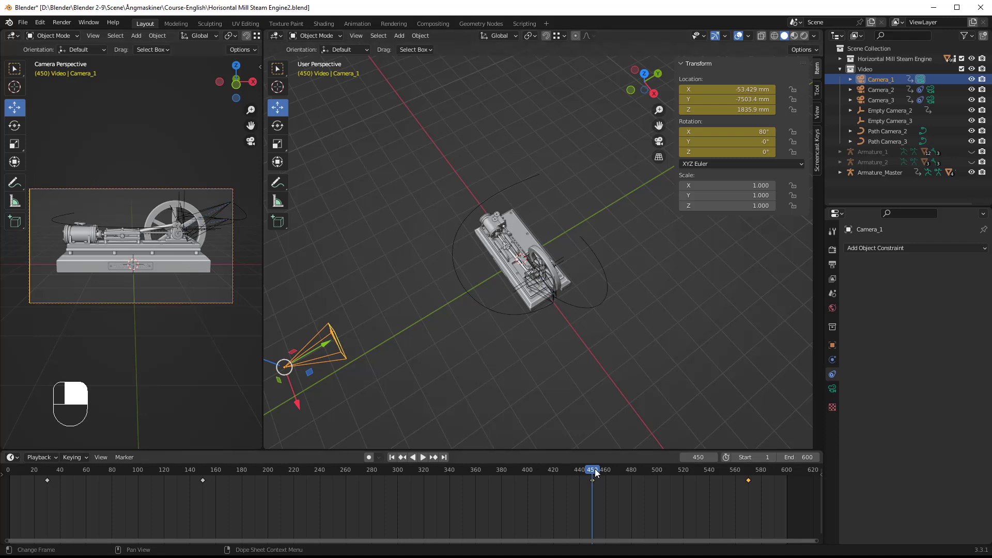
# Move Camera_1's pasted keyframe at frame 450 to frame 600, the end of the animation.
pyautogui.moveTo(595, 469); pyautogui.dragTo(612, 459)
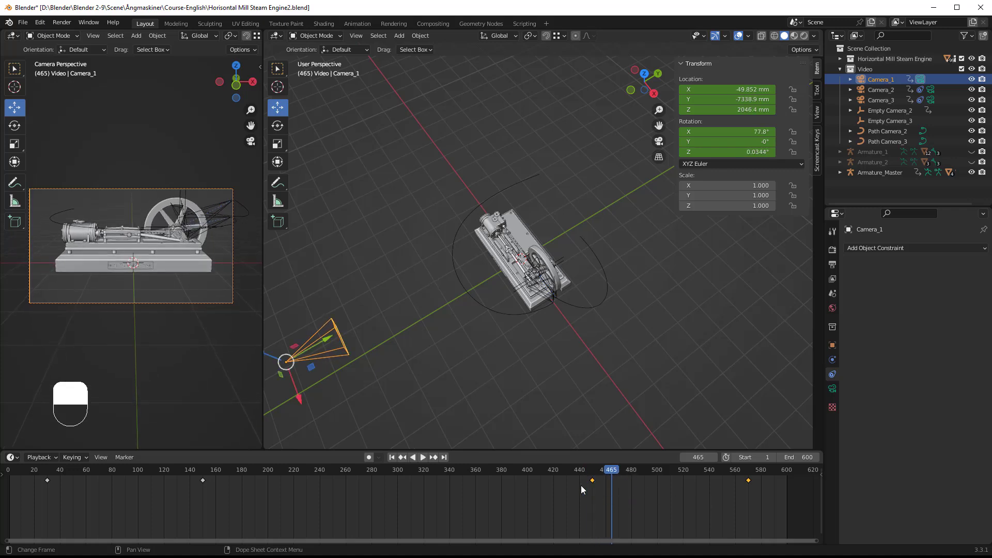
pyautogui.click(647, 506)
pyautogui.moveTo(593, 482); pyautogui.dragTo(787, 491)
pyautogui.scroll(4, 748, 491)
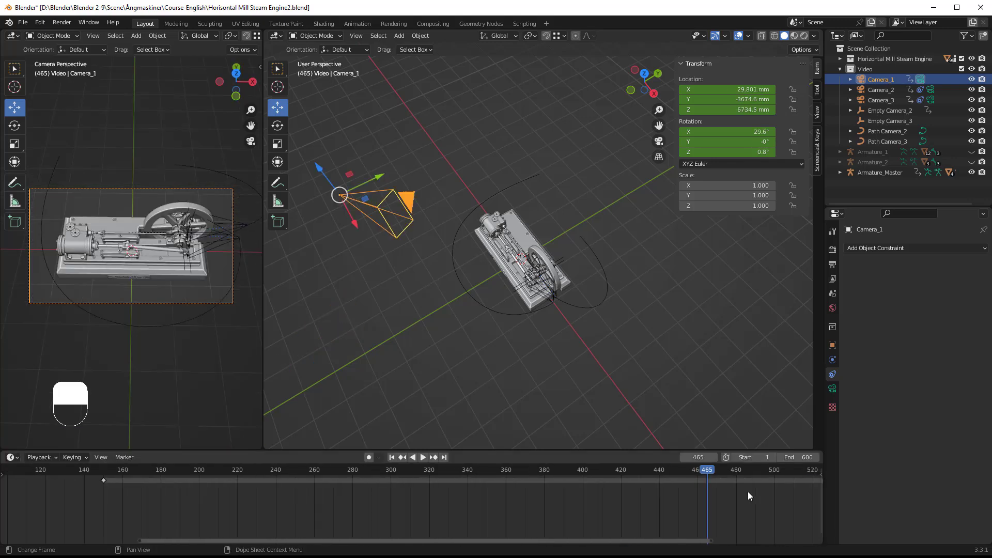
pyautogui.moveTo(634, 538); pyautogui.dragTo(806, 539)
pyautogui.moveTo(768, 480); pyautogui.dragTo(770, 482)
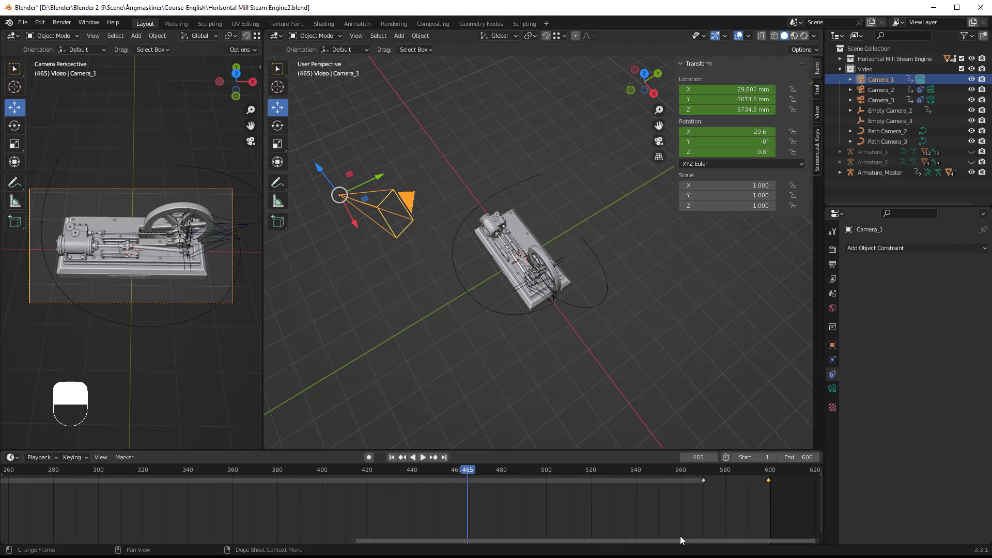
# Set the current frame to 450 and move Camera_1's keyframe at frame 570 there.
pyautogui.click(703, 481)
pyautogui.moveTo(467, 475); pyautogui.dragTo(429, 472)
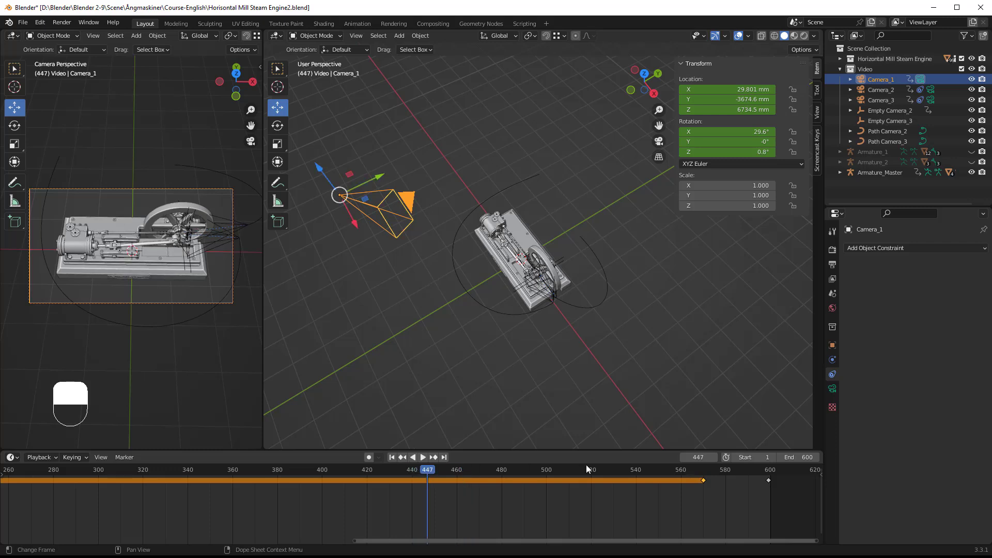
pyautogui.click(697, 457)
pyautogui.write('450')
pyautogui.press('Return')
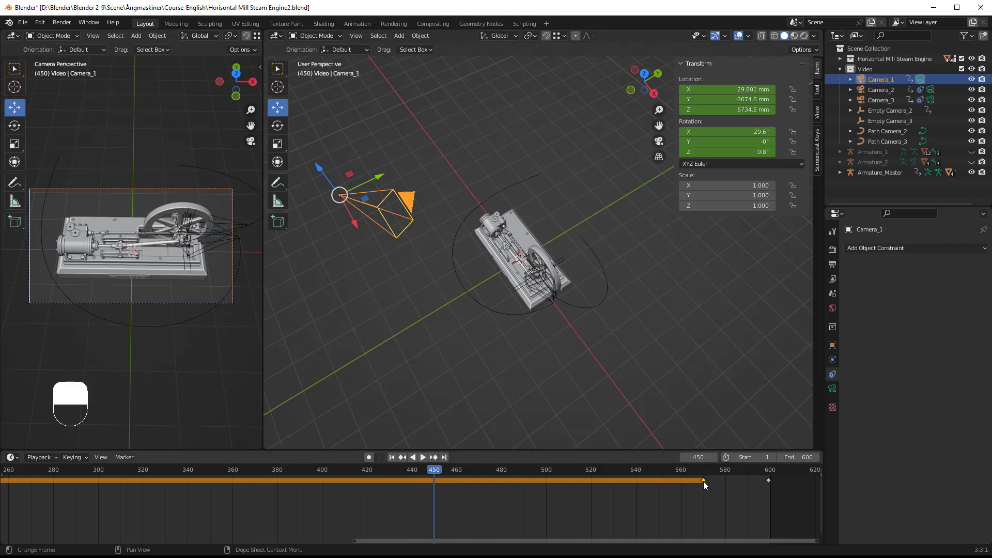
pyautogui.moveTo(703, 482); pyautogui.dragTo(432, 488)
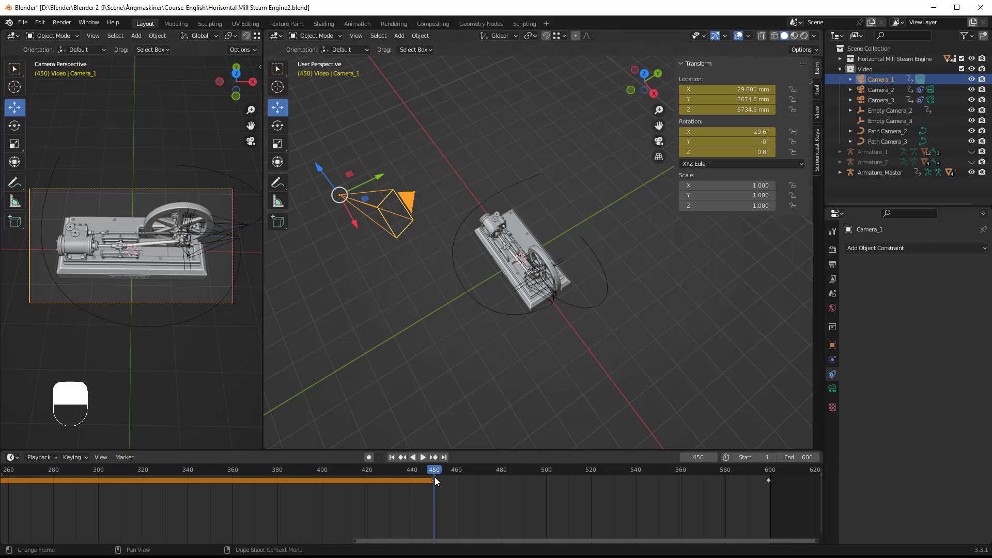
# Scrub the timeline from frame 450 back to the start to review Camera_1's keyframes and view.
pyautogui.moveTo(431, 470)
pyautogui.mouseDown()
pyautogui.moveTo(413, 470)
pyautogui.moveTo(770, 473)
pyautogui.moveTo(436, 477)
pyautogui.mouseUp()
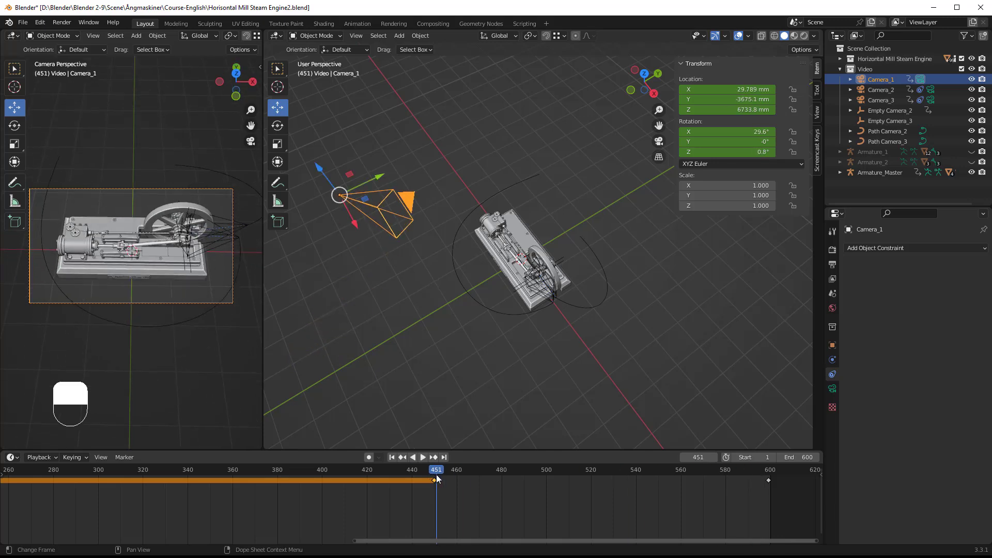
pyautogui.moveTo(399, 542); pyautogui.dragTo(273, 538)
pyautogui.scroll(-5, 302, 510)
pyautogui.scroll(-1, 302, 508)
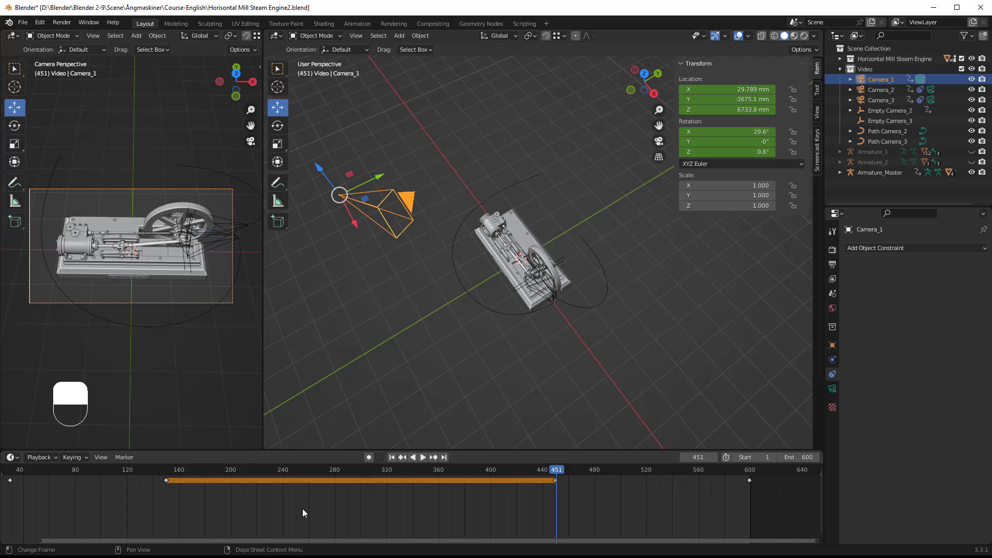
pyautogui.scroll(-1, 303, 509)
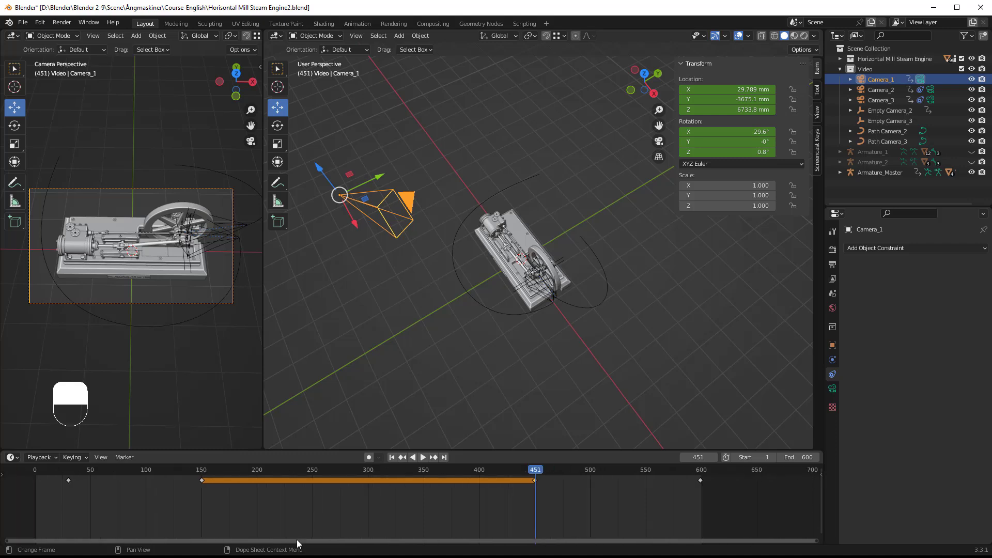
pyautogui.moveTo(283, 544); pyautogui.dragTo(278, 550)
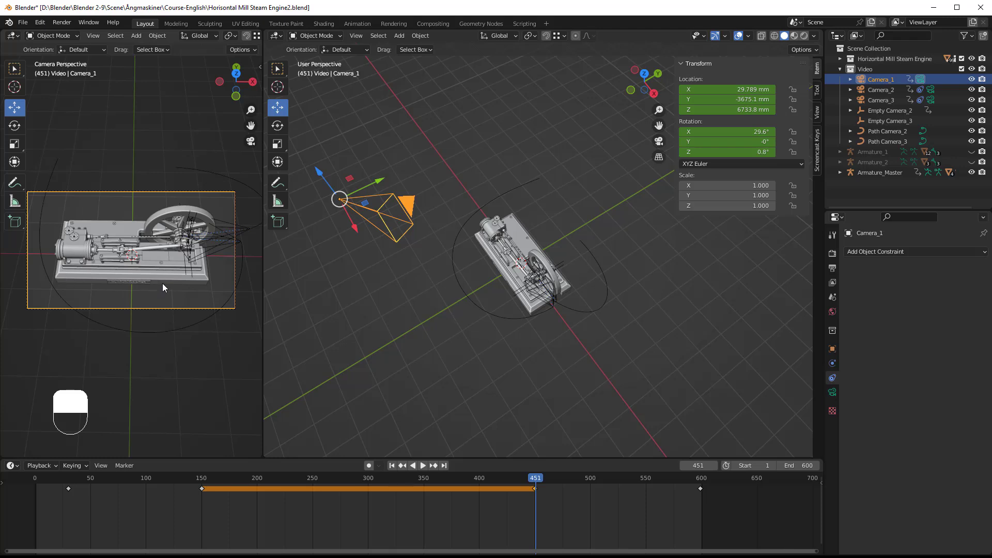
pyautogui.moveTo(532, 477); pyautogui.dragTo(37, 470)
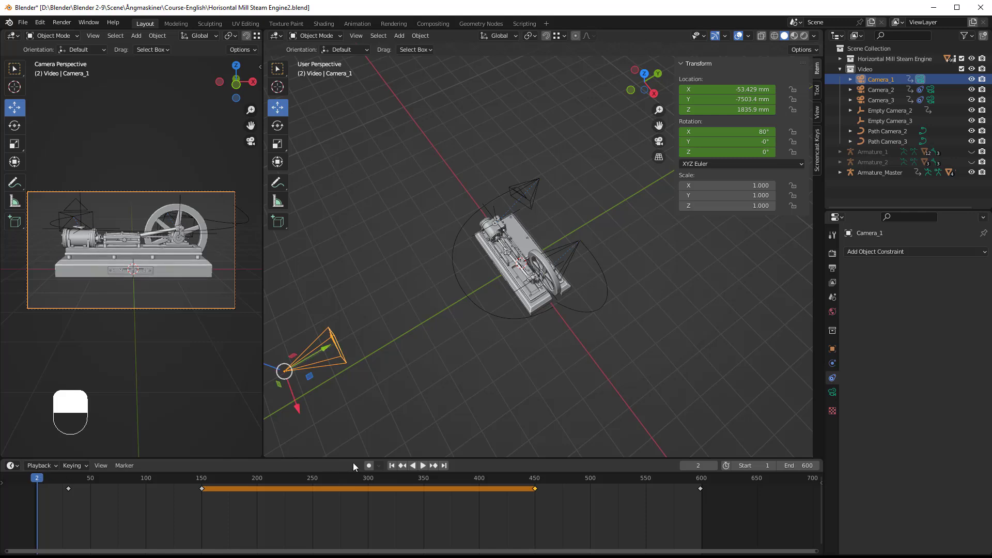
pyautogui.click(392, 466)
pyautogui.moveTo(38, 481)
pyautogui.mouseDown()
pyautogui.moveTo(490, 483)
pyautogui.moveTo(535, 467)
pyautogui.moveTo(392, 458)
pyautogui.moveTo(39, 474)
pyautogui.mouseUp()
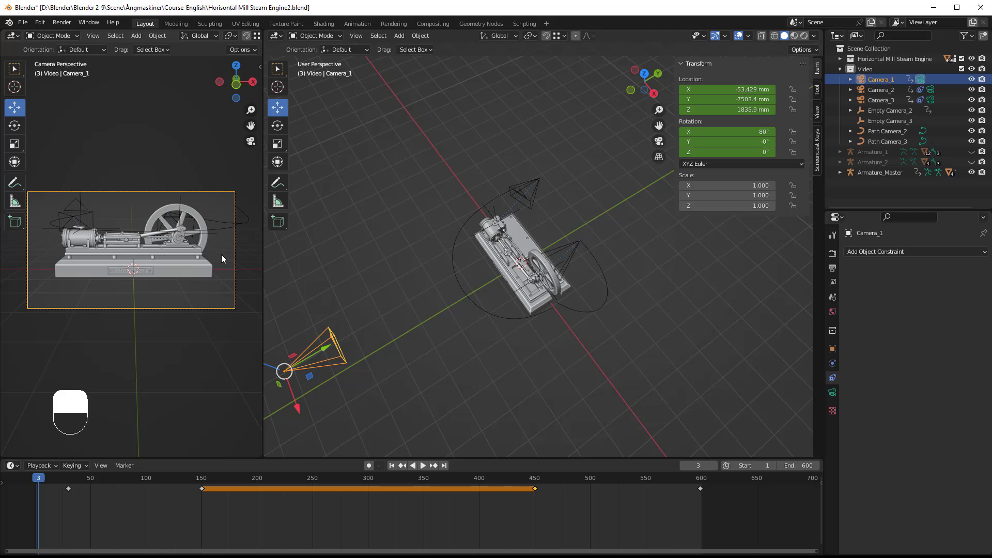
# Disable the local camera in the camera viewport so that it follows the scene's active camera.
pyautogui.press('n')
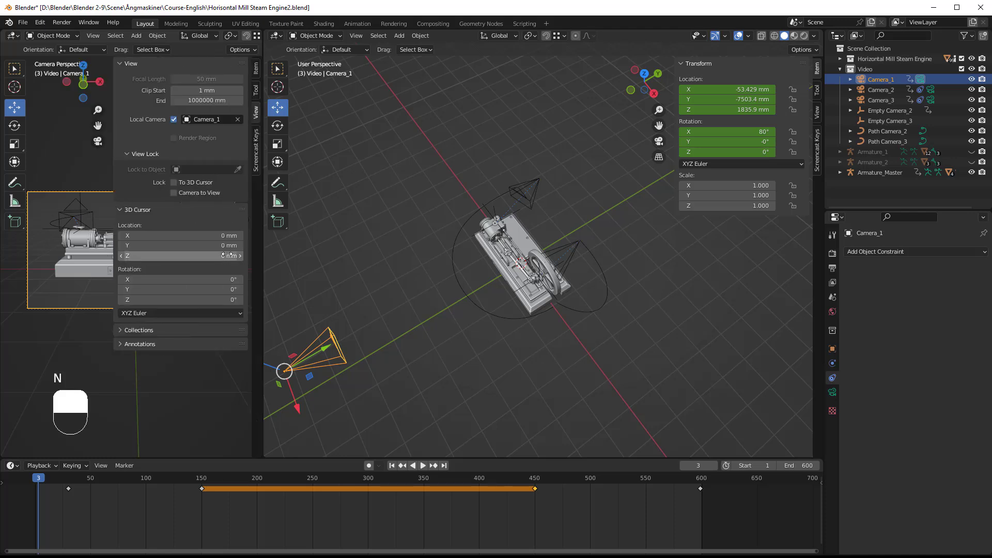
pyautogui.click(173, 119)
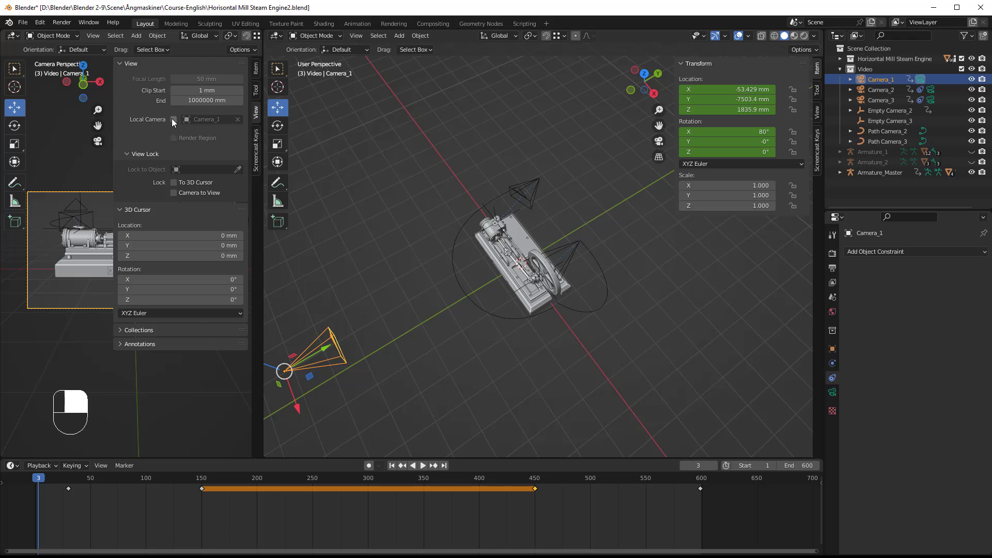
pyautogui.click(176, 396)
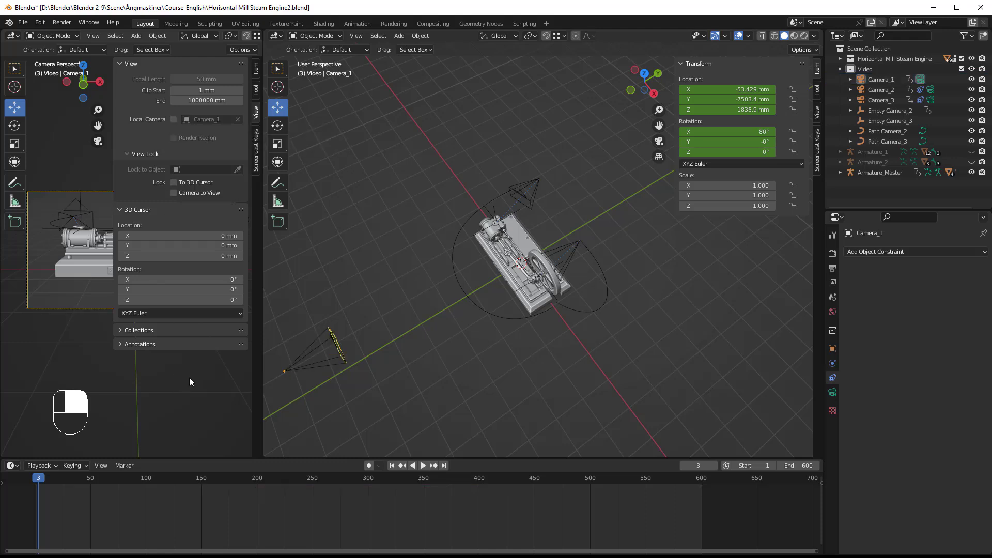
pyautogui.press('n')
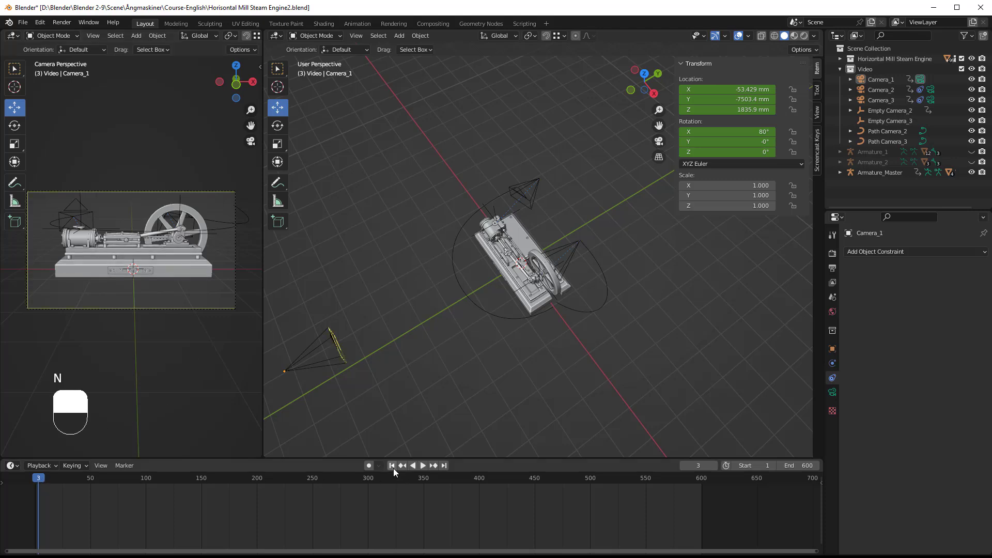
# Go to frame 1 and bind Camera_1 to a timeline marker there.
pyautogui.click(693, 466)
pyautogui.write('1')
pyautogui.press('Return')
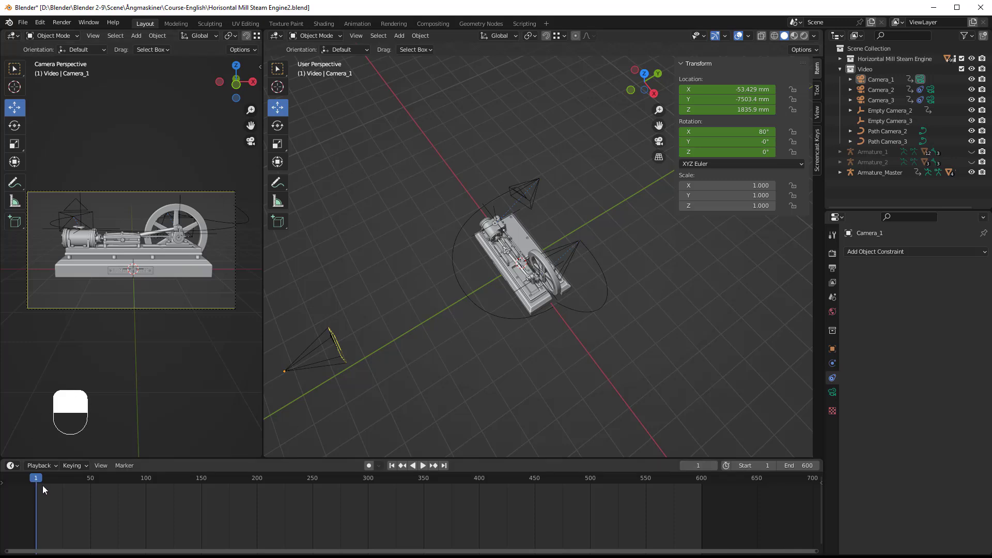
pyautogui.click(313, 359)
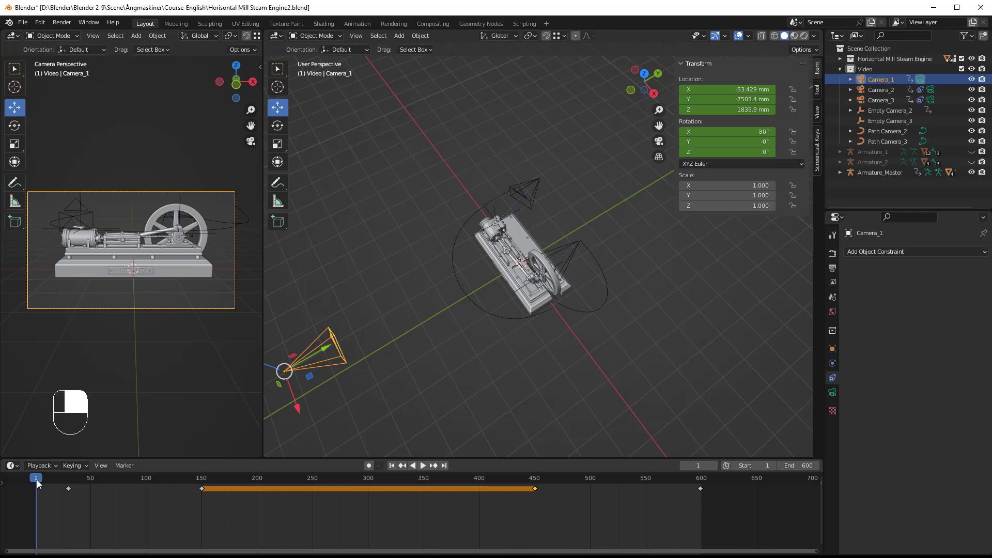
pyautogui.click(122, 467)
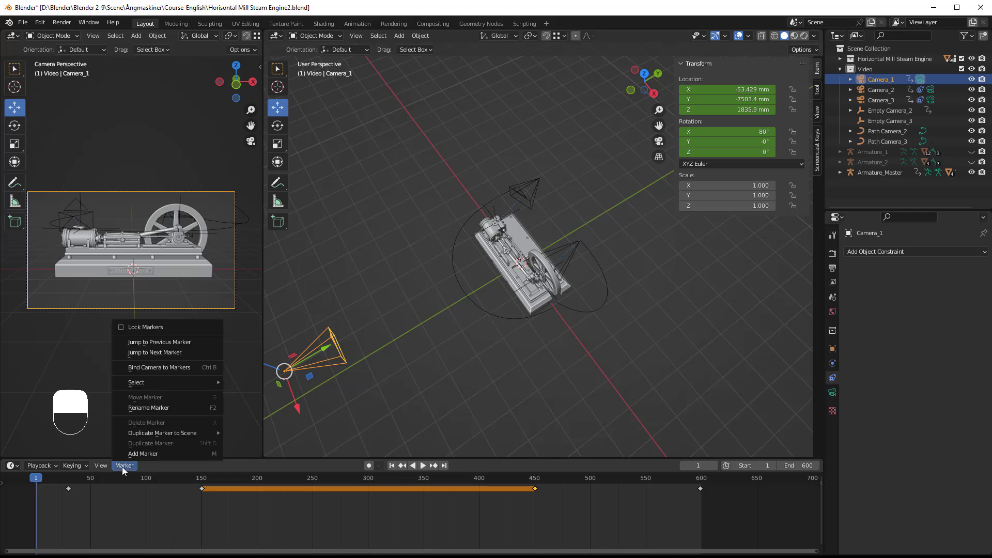
pyautogui.click(153, 368)
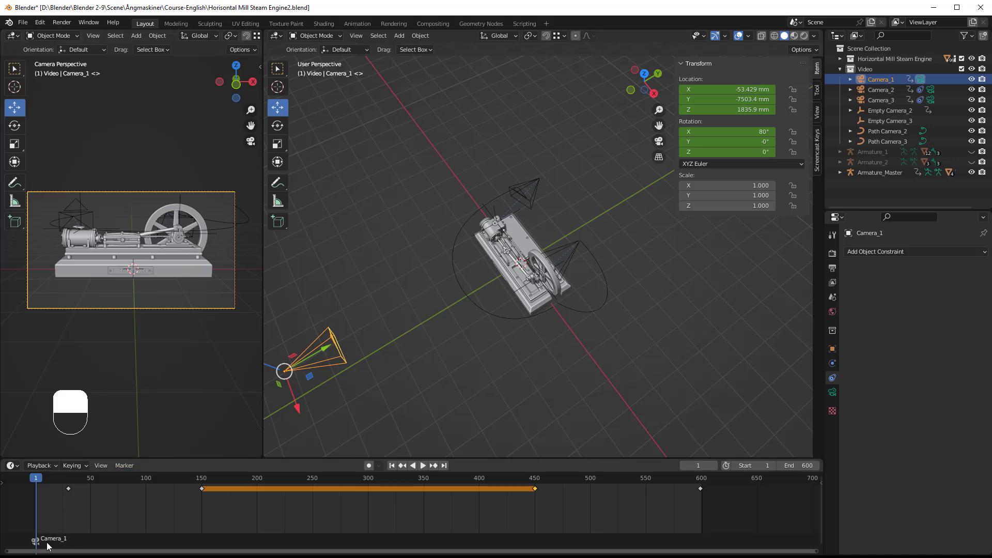
# Go to frame 150 and bind Camera_2 to a timeline marker there.
pyautogui.press('space')
pyautogui.moveTo(103, 477); pyautogui.dragTo(203, 467)
pyautogui.press('space')
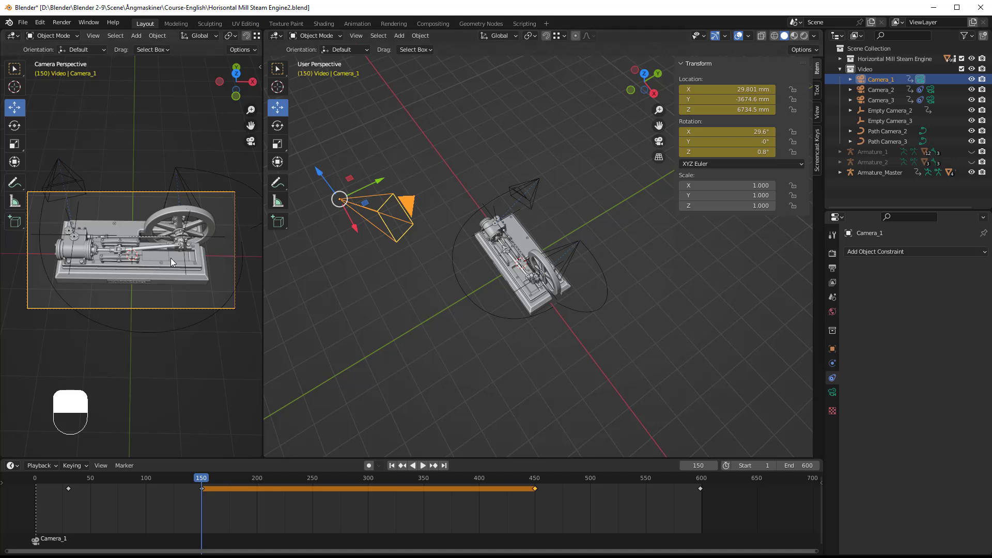
pyautogui.click(531, 199)
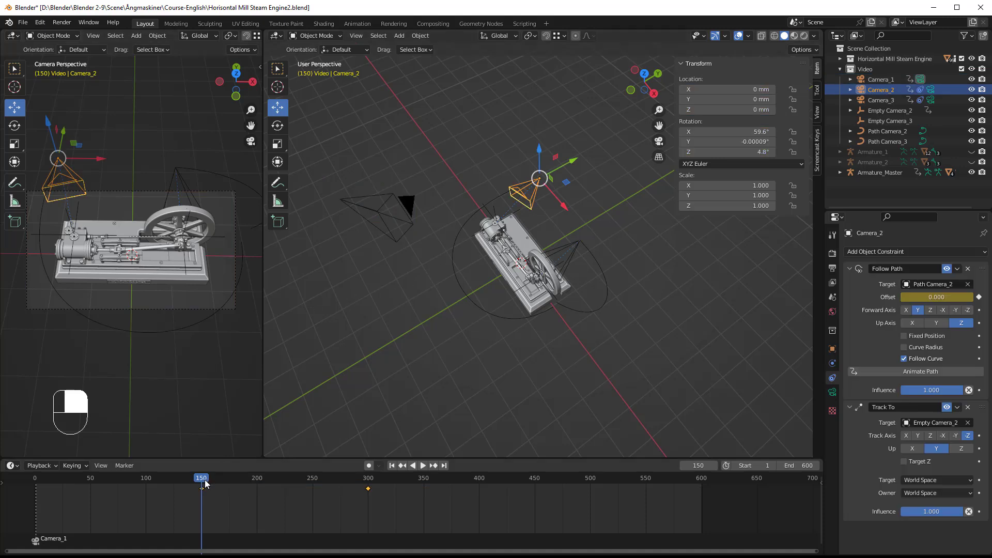
pyautogui.click(124, 466)
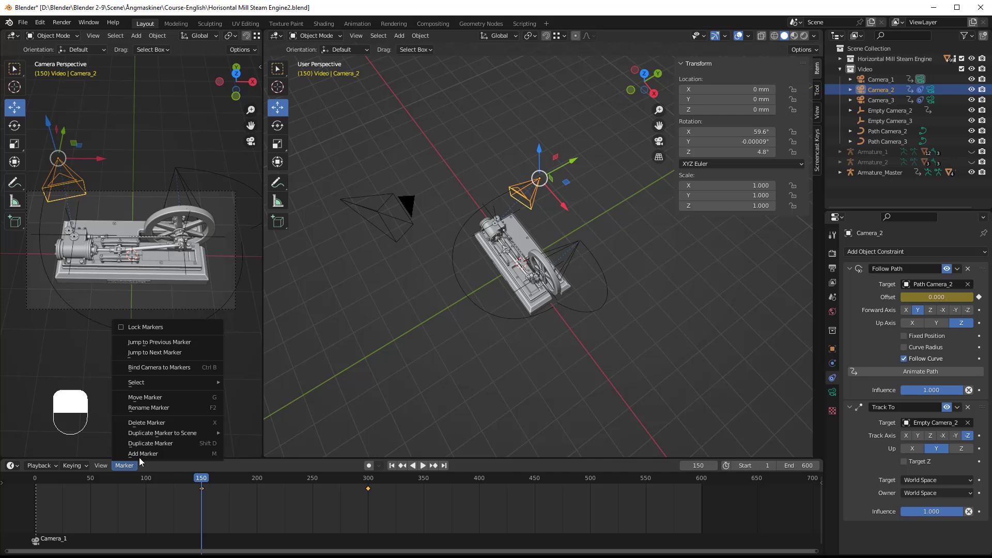
pyautogui.click(154, 367)
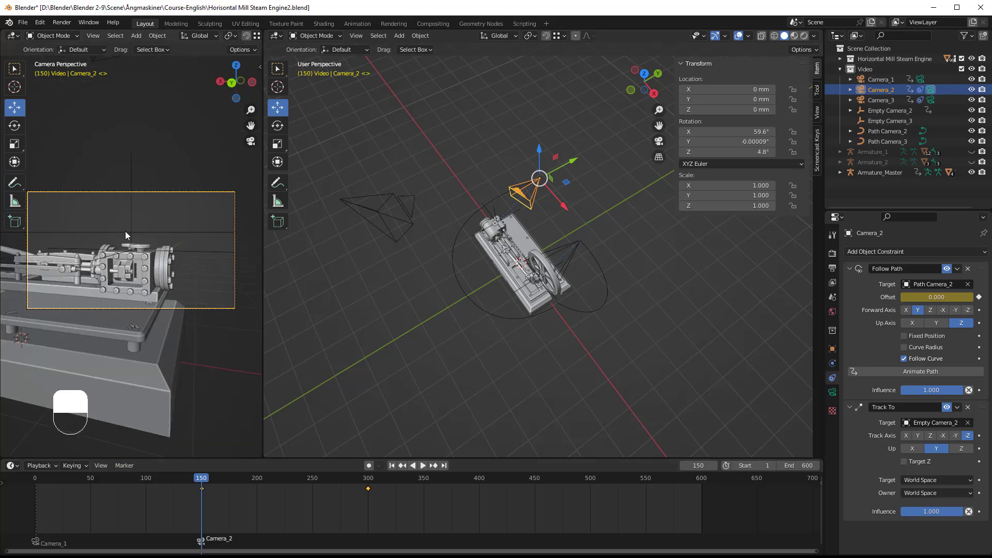
# Go to frame 300 and bind Camera_3 to a timeline marker there.
pyautogui.moveTo(199, 475); pyautogui.dragTo(368, 467)
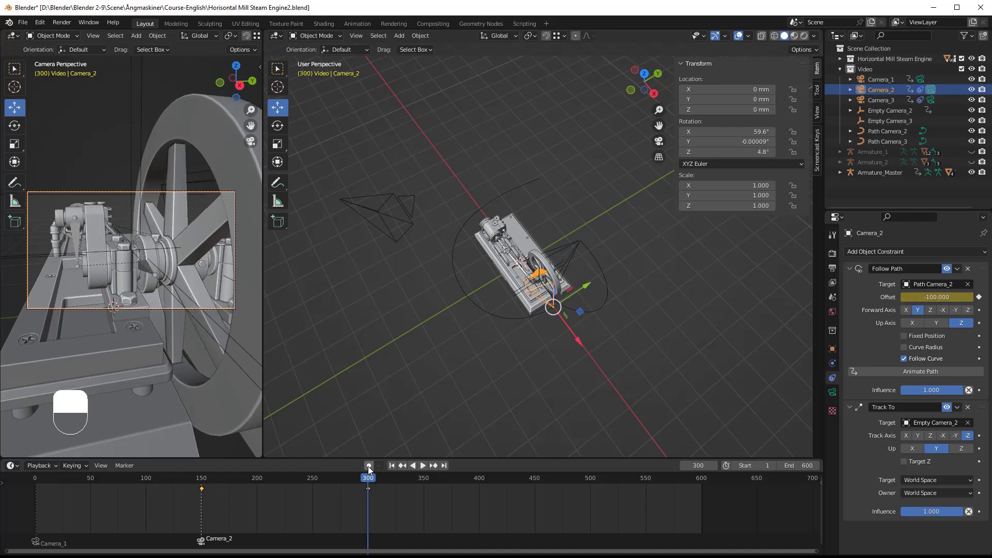
pyautogui.click(568, 261)
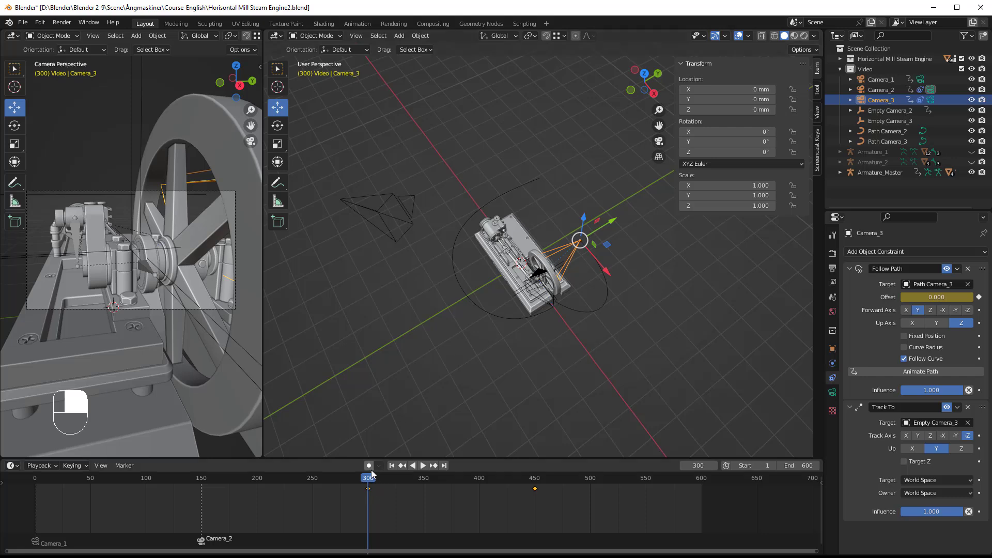
pyautogui.click(122, 466)
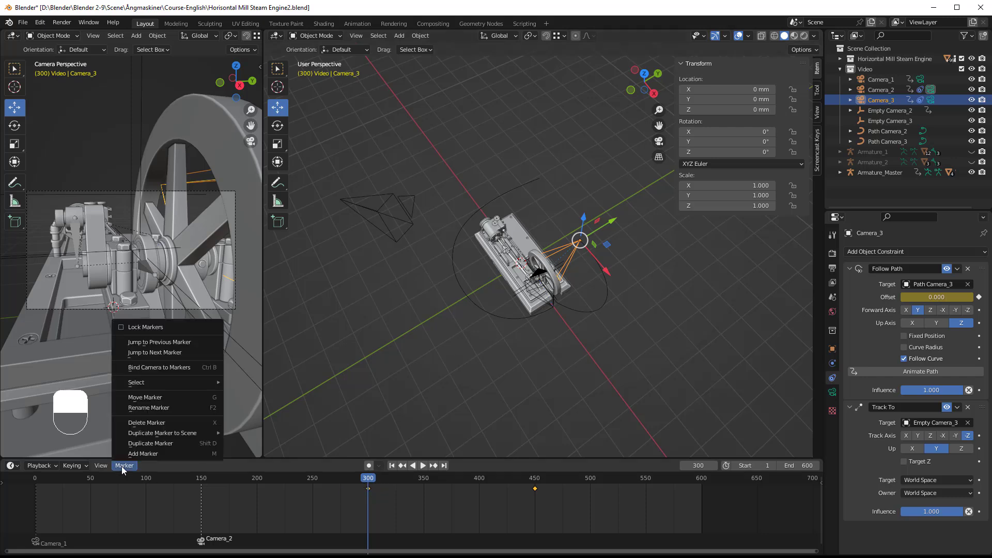
pyautogui.click(145, 367)
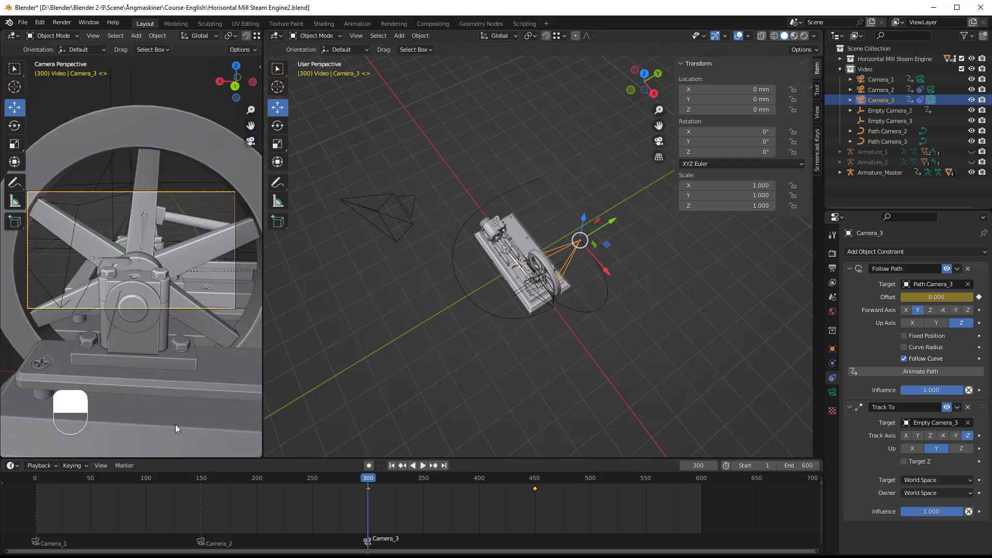
# Go to frame 450 and bind Camera_1 to a timeline marker there.
pyautogui.moveTo(373, 482); pyautogui.dragTo(535, 480)
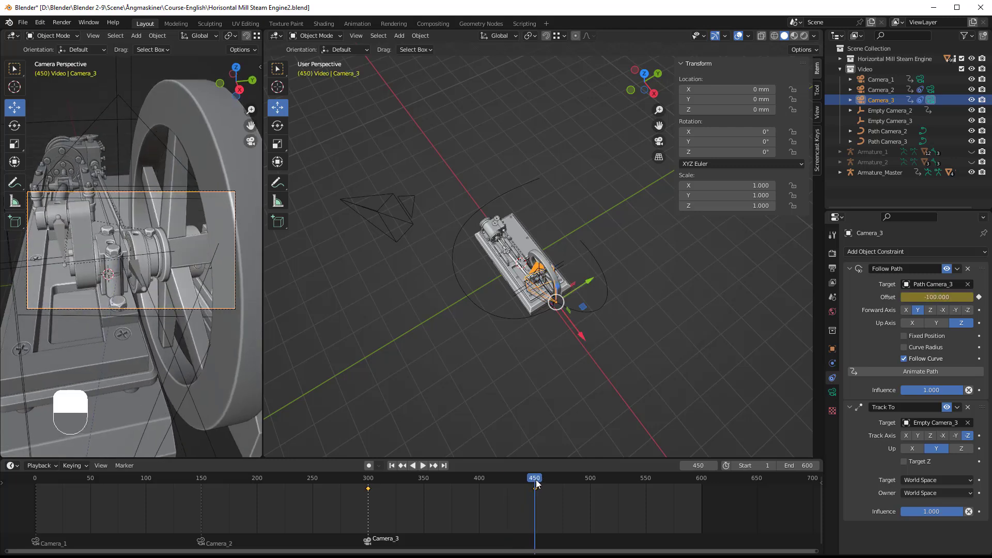
pyautogui.click(372, 213)
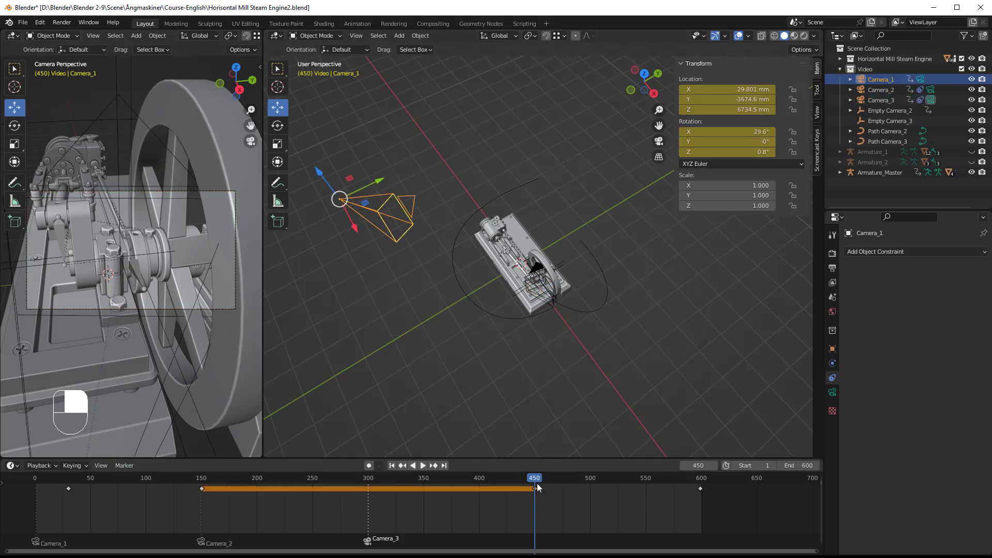
pyautogui.click(123, 467)
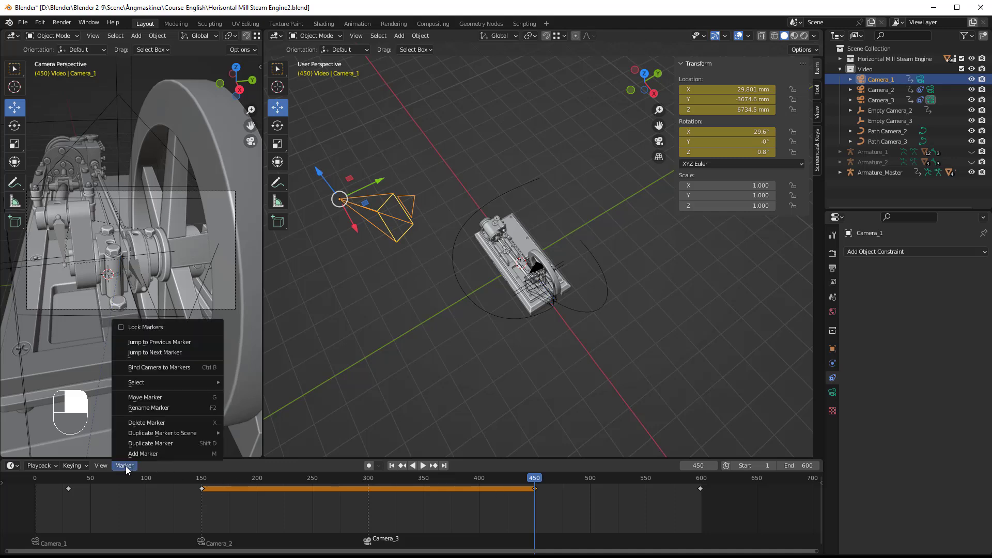
pyautogui.click(147, 368)
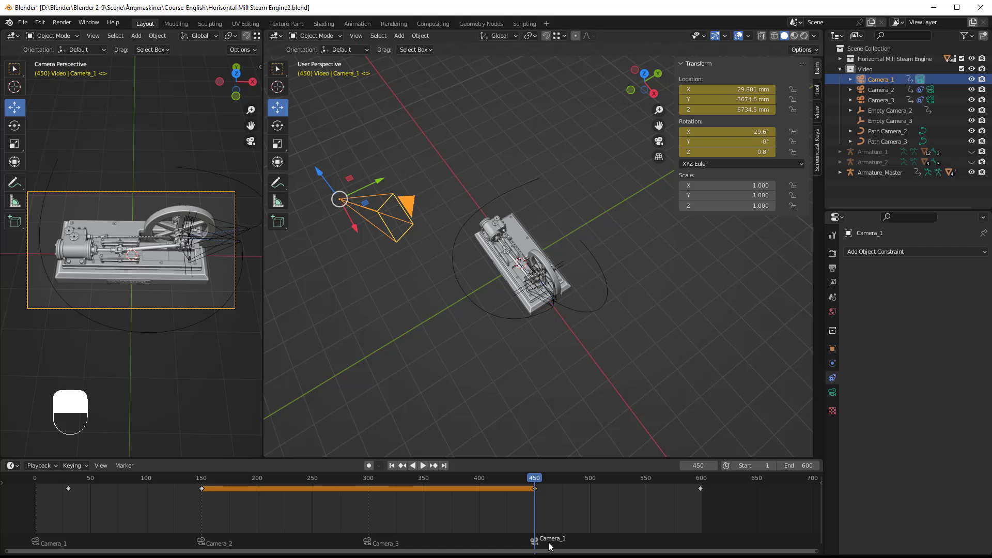
# Scrub back through the timeline, return to frame 1 and play the animation to review the camera switches.
pyautogui.moveTo(529, 476); pyautogui.dragTo(39, 461)
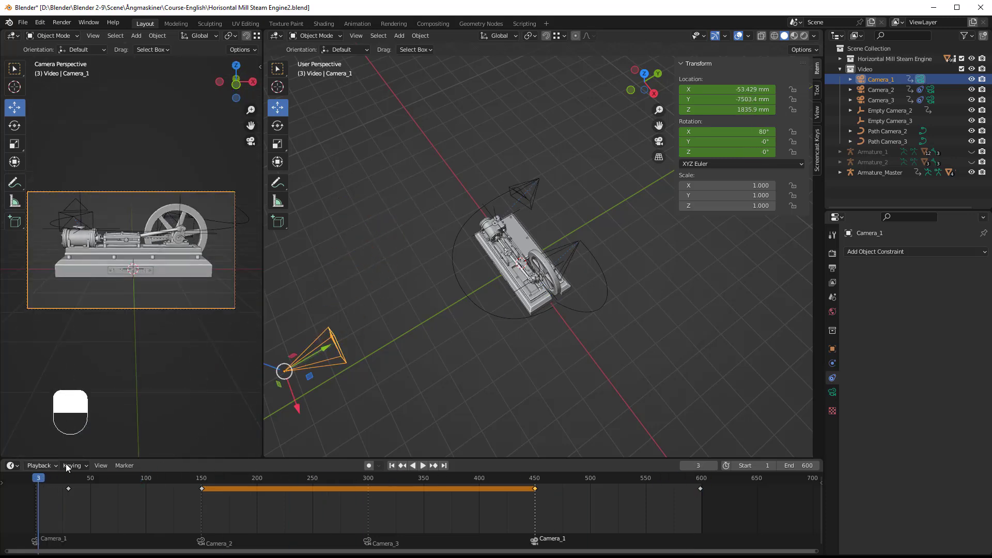
pyautogui.click(393, 466)
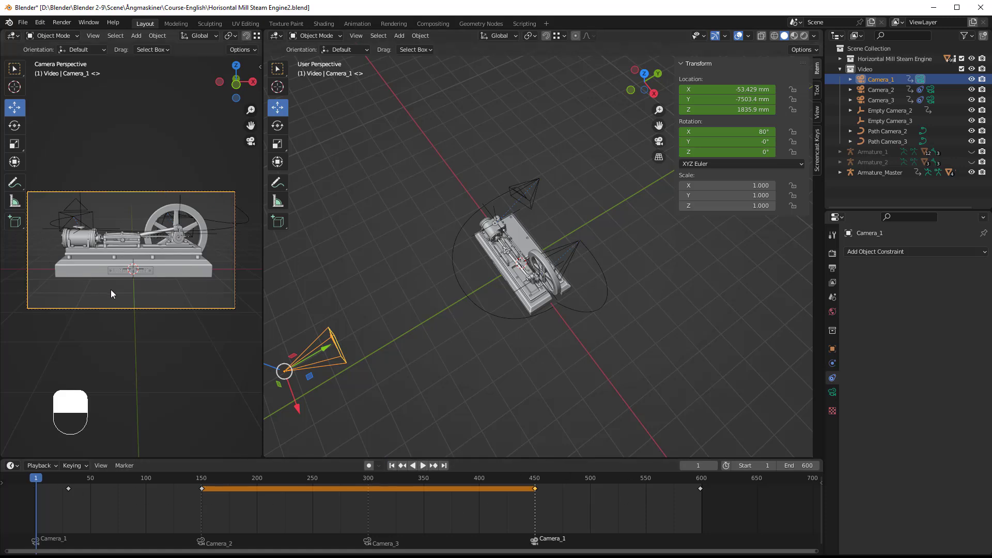
pyautogui.click(423, 466)
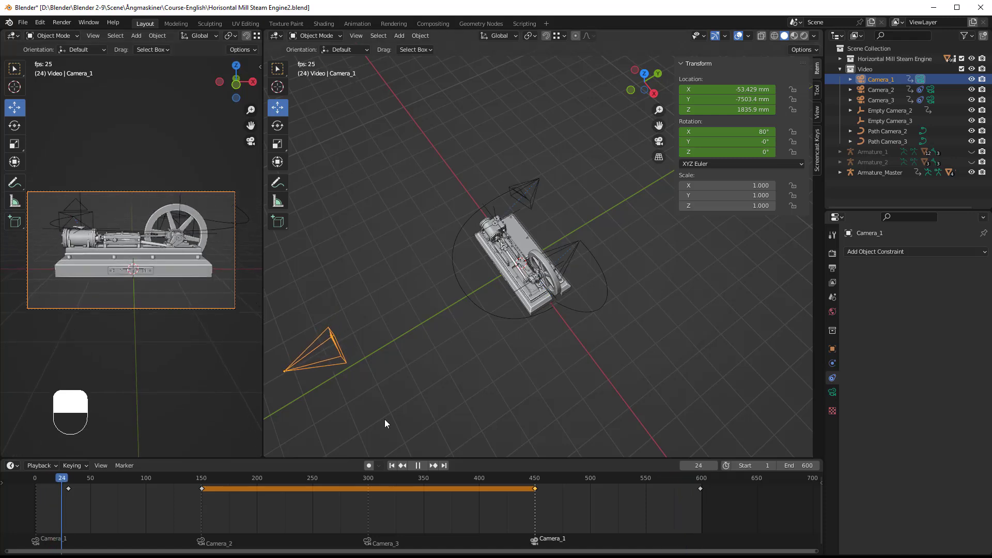
pyautogui.click(417, 465)
# Go to about frame 343 in Camera_3's section and set Camera_3's focal length to 40 mm.
pyautogui.moveTo(87, 484); pyautogui.dragTo(415, 492)
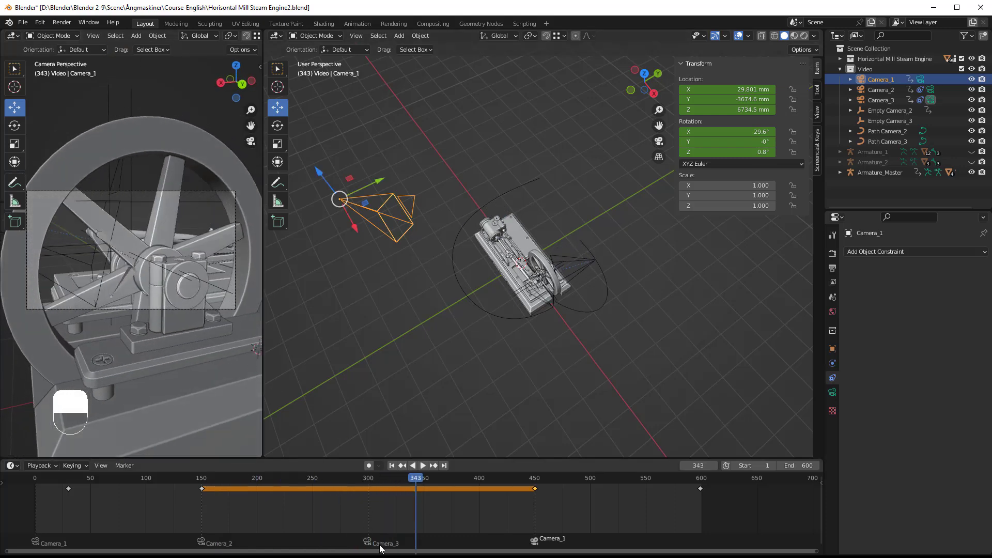
pyautogui.click(577, 275)
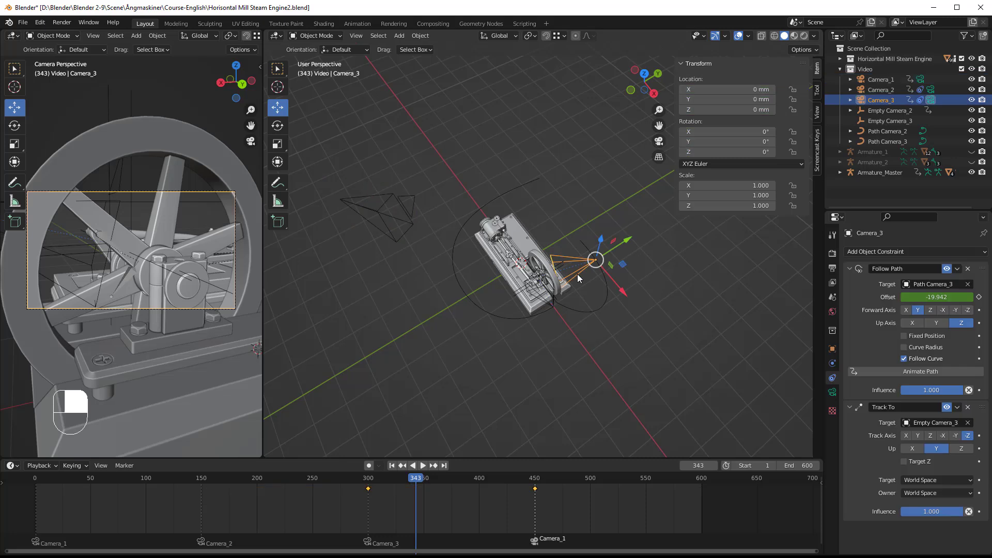
pyautogui.click(832, 392)
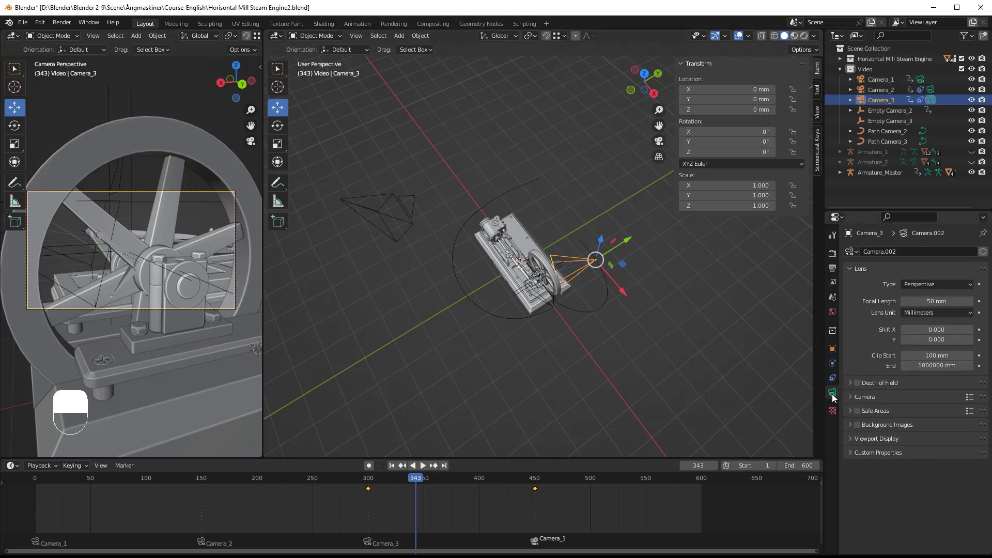
pyautogui.click(937, 302)
pyautogui.write('40')
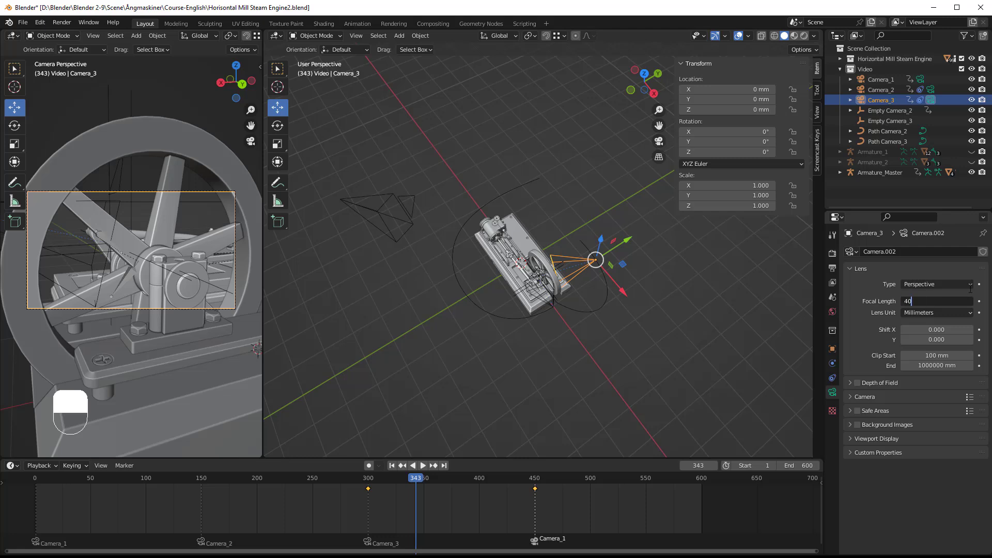
pyautogui.press('Return')
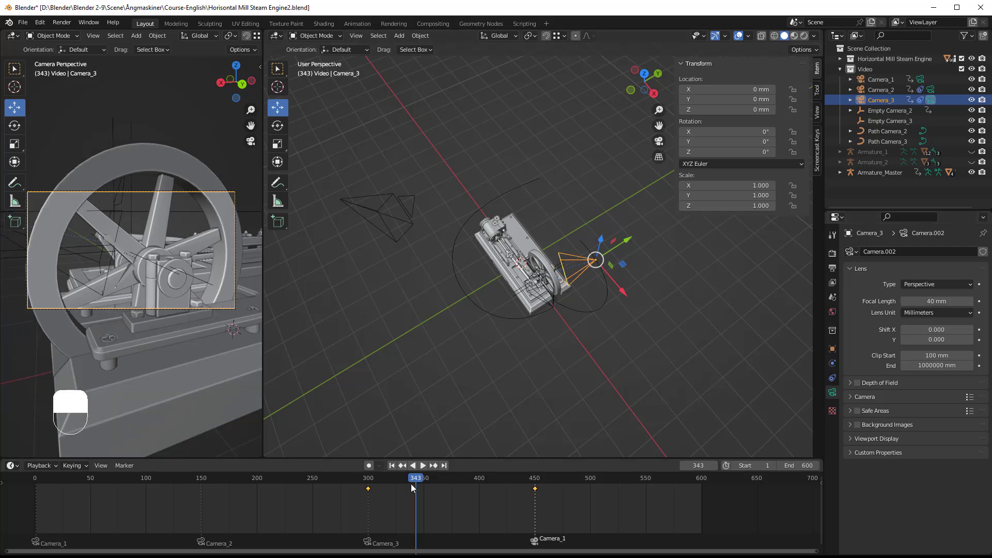
# Review the camera views from about frame 157, return to frame 1 and save the file.
pyautogui.moveTo(404, 477); pyautogui.dragTo(209, 485)
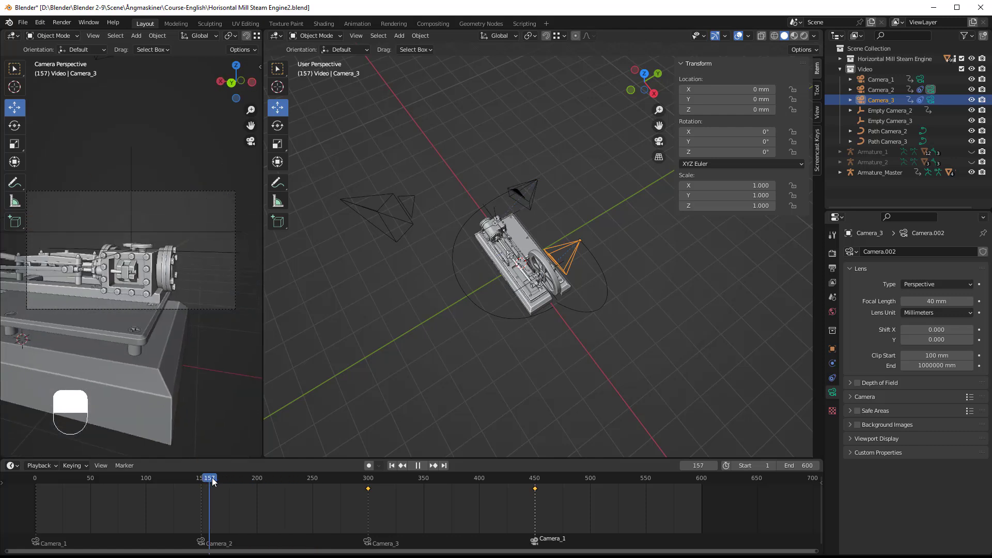
pyautogui.click(392, 465)
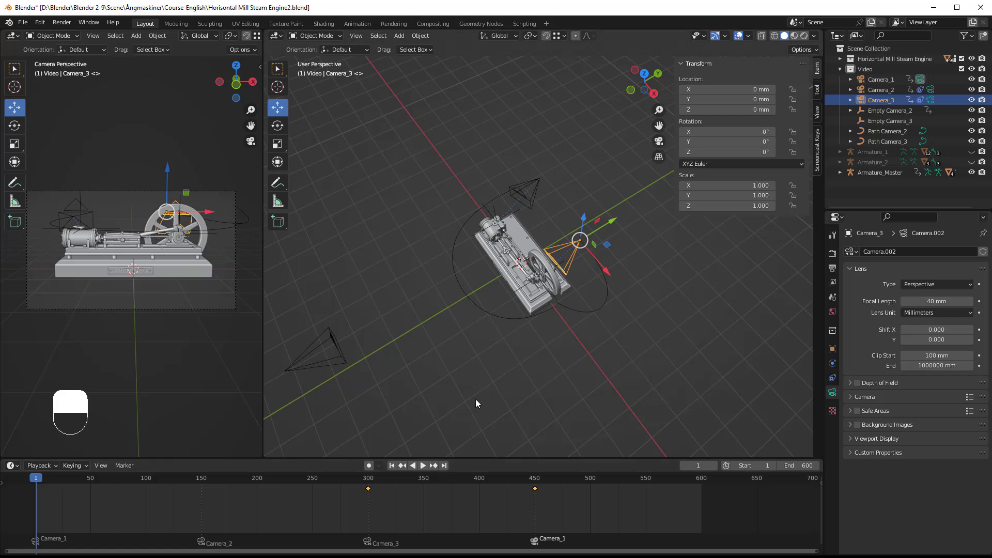
pyautogui.press('ctrl')
pyautogui.hotkey('ctrl', 's')
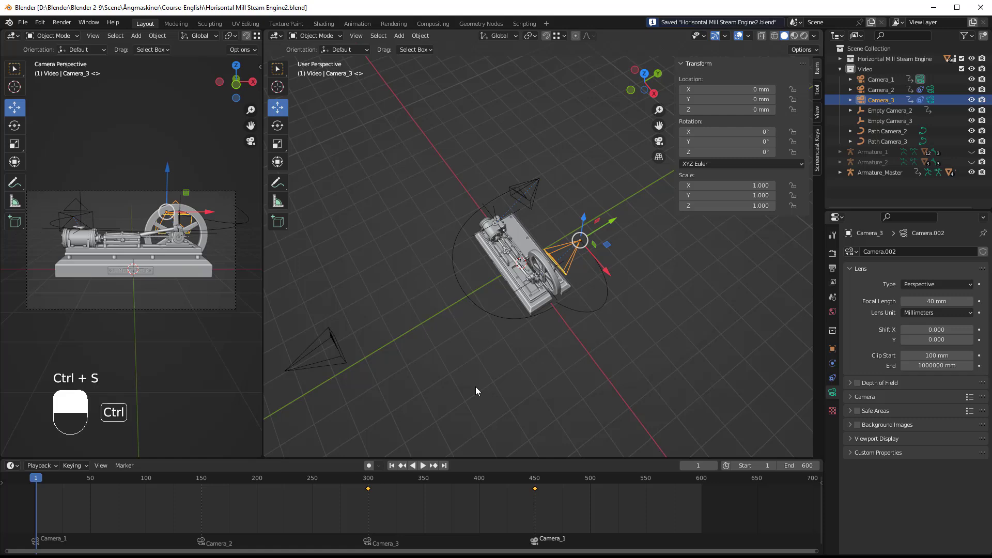